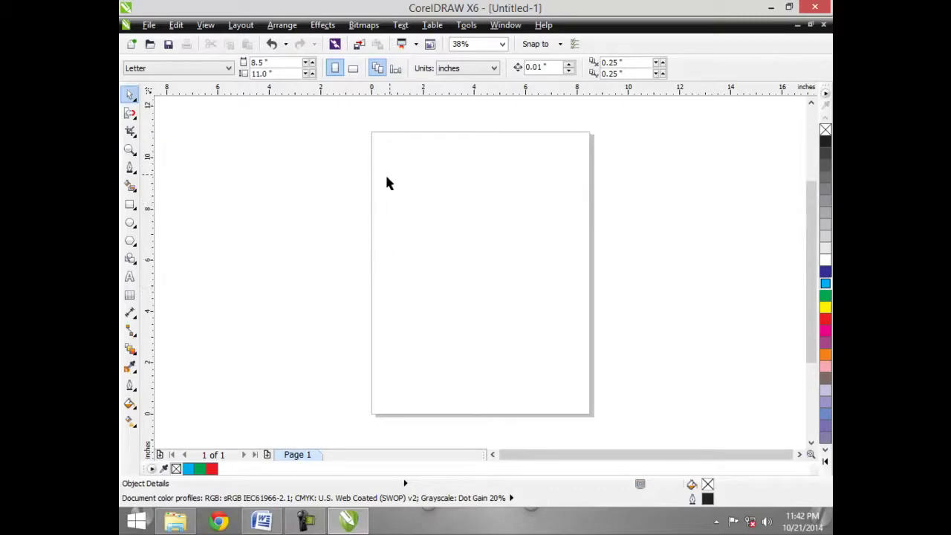
# - Draw an ellipse about 5.38 by 5.79 inches in the middle of the page and fill it with yellow
pyautogui.click(130, 222)
pyautogui.moveTo(402, 202); pyautogui.dragTo(541, 351)
pyautogui.click(825, 308)
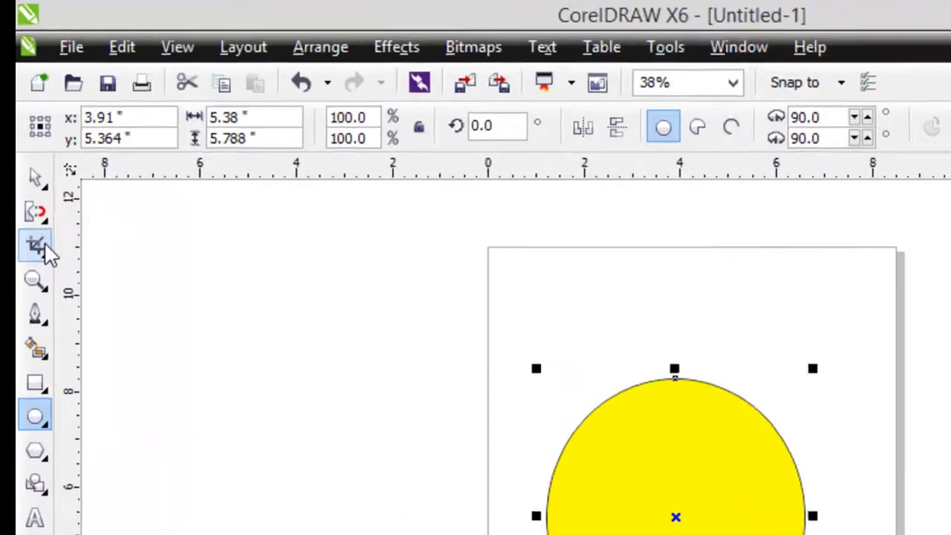
# - Crop the yellow ellipse to its left half with a crop marquee about 3.56 by 6.96 inches
pyautogui.click(133, 131)
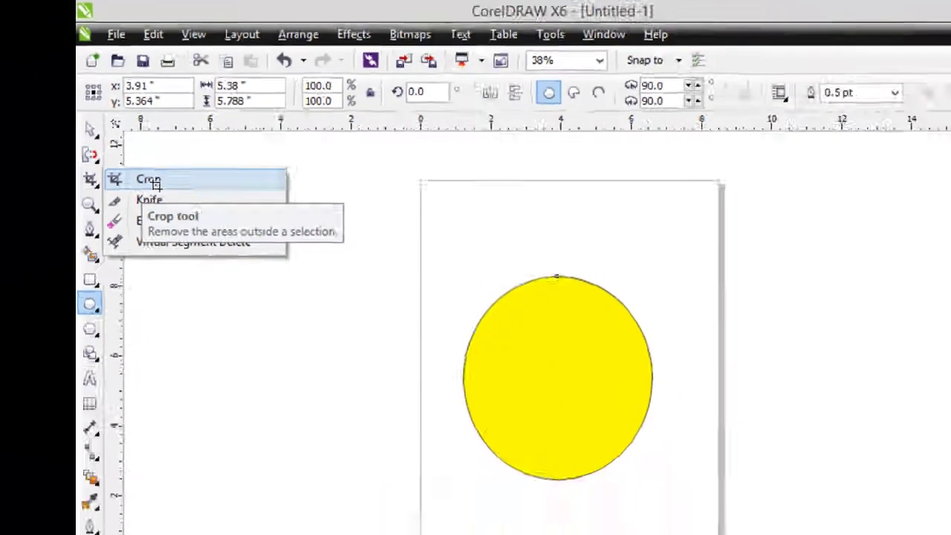
pyautogui.click(116, 260)
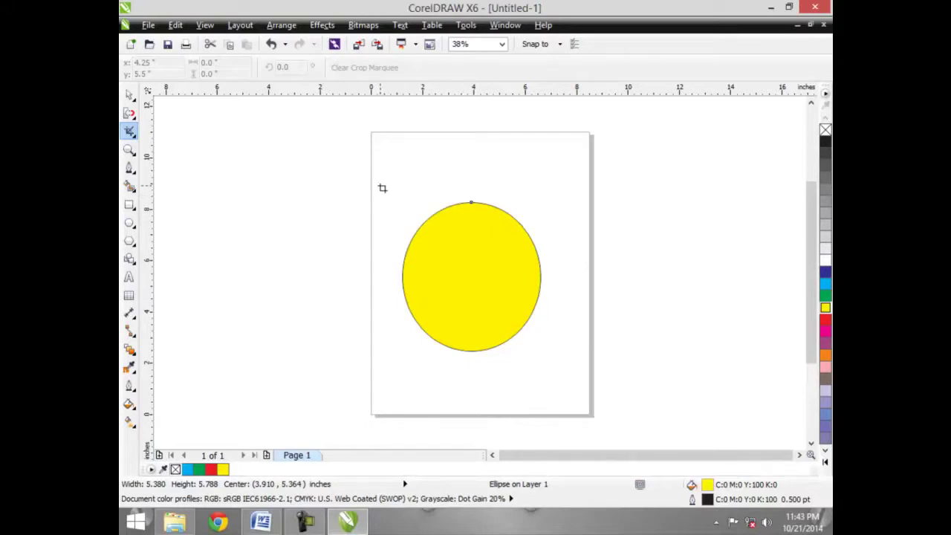
pyautogui.moveTo(381, 188); pyautogui.dragTo(471, 364)
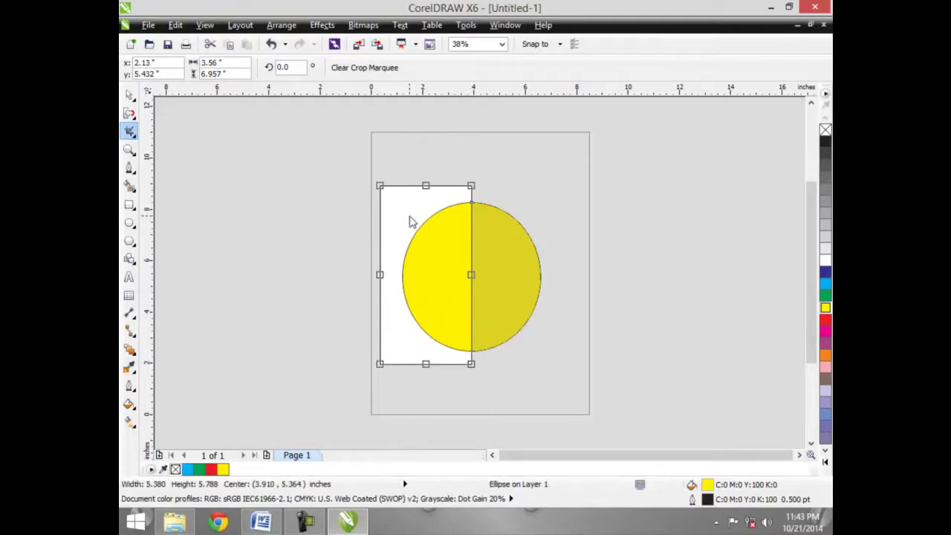
pyautogui.press('Return')
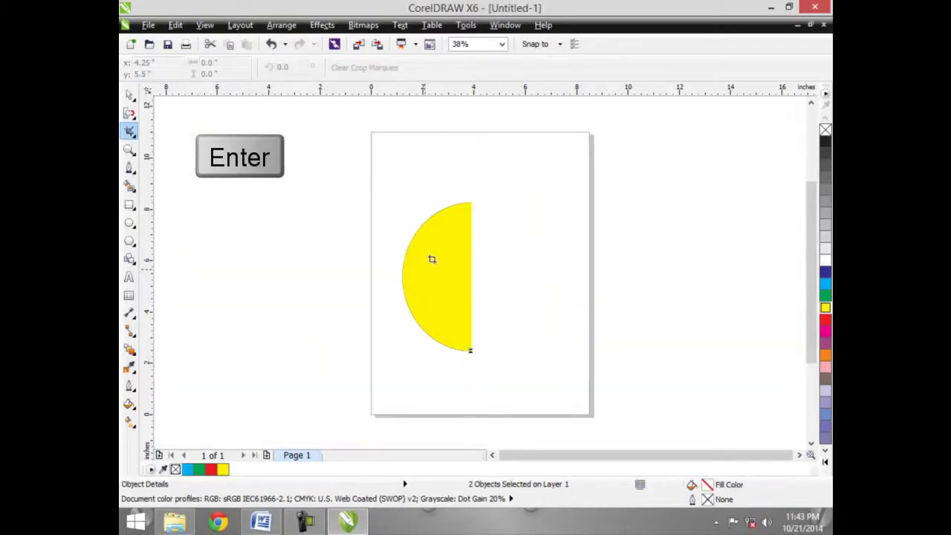
pyautogui.moveTo(428, 270); pyautogui.dragTo(424, 234)
pyautogui.click(445, 210)
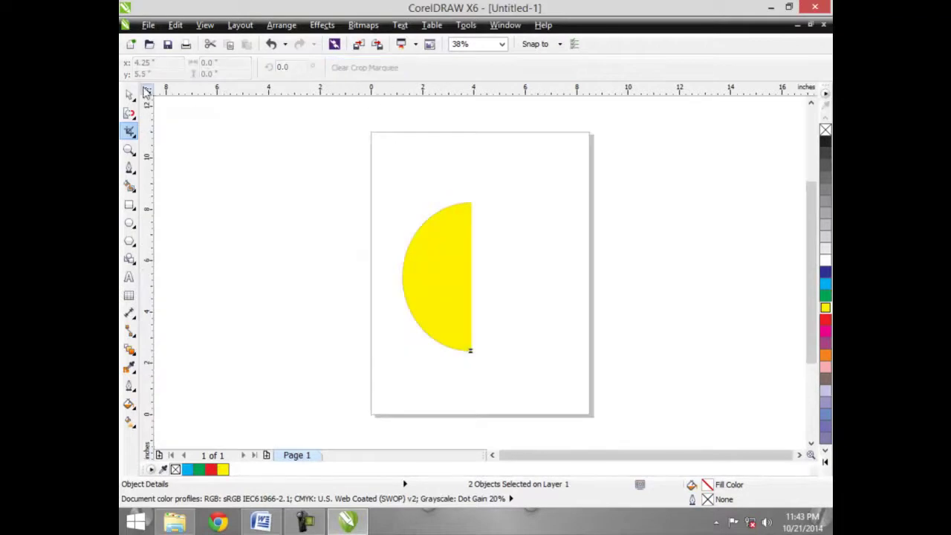
# - Move the yellow half-ellipse up and to the right on the page, and undo the move
pyautogui.click(129, 95)
pyautogui.moveTo(412, 256); pyautogui.dragTo(438, 234)
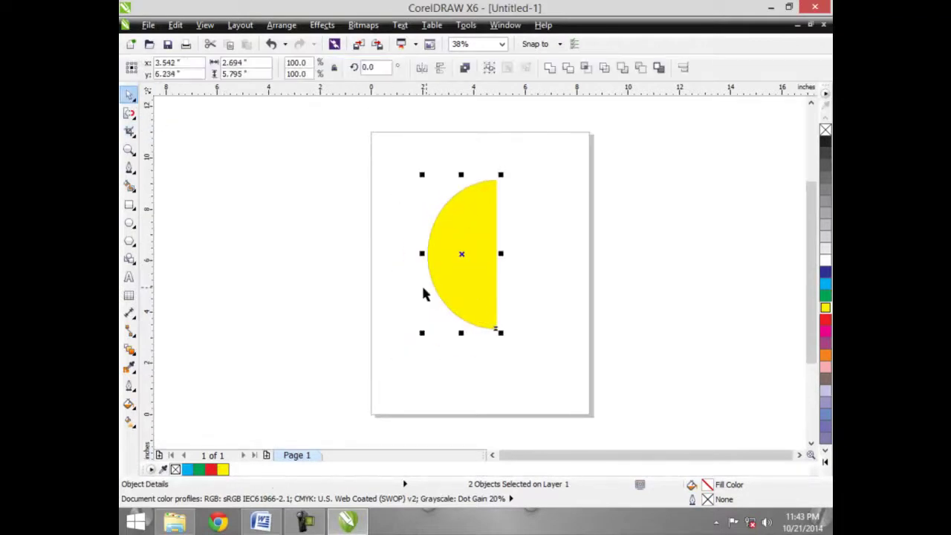
pyautogui.hotkey('ctrl', 'z')
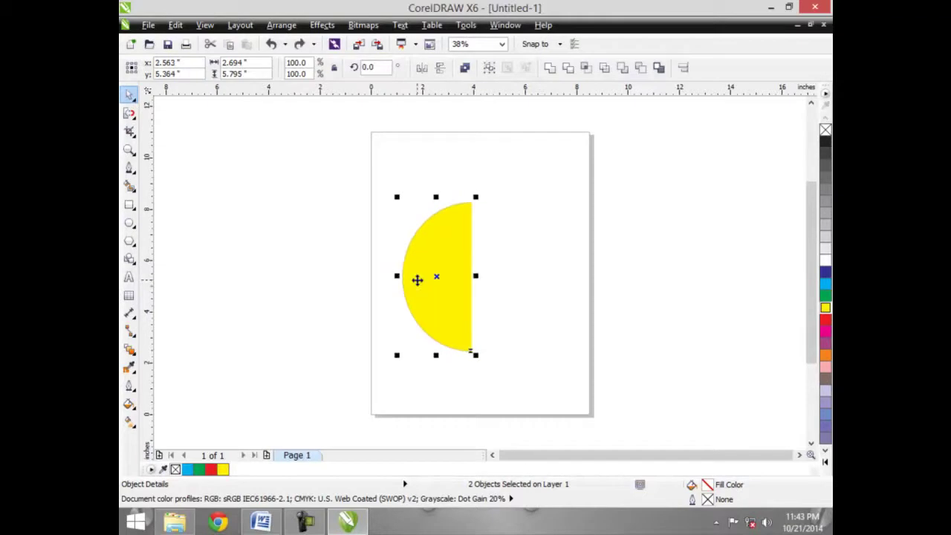
# - Delete the yellow half-ellipse and draw a five-sided polygon about 5.04 by 4.79 inches on the page
pyautogui.press('Delete')
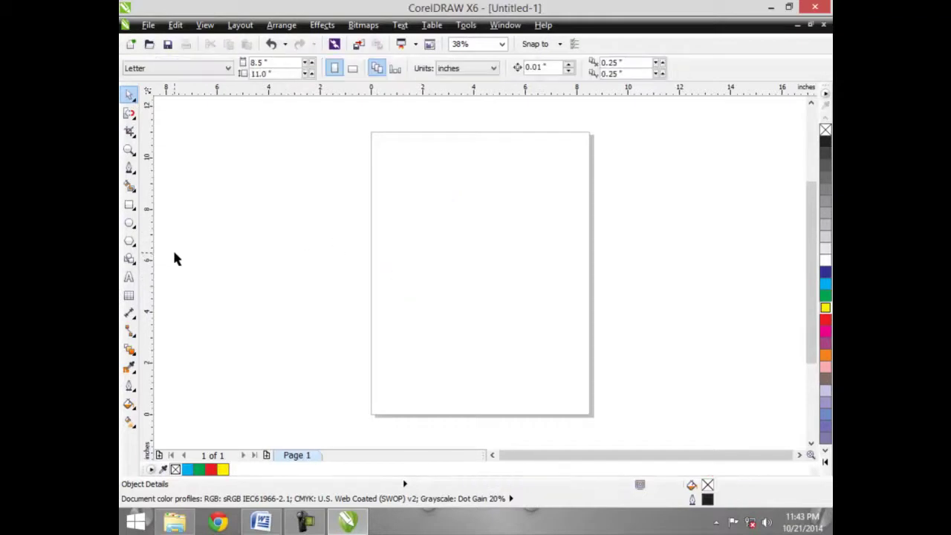
pyautogui.click(129, 240)
pyautogui.moveTo(395, 207)
pyautogui.mouseDown()
pyautogui.moveTo(471, 329)
pyautogui.moveTo(534, 337)
pyautogui.mouseUp()
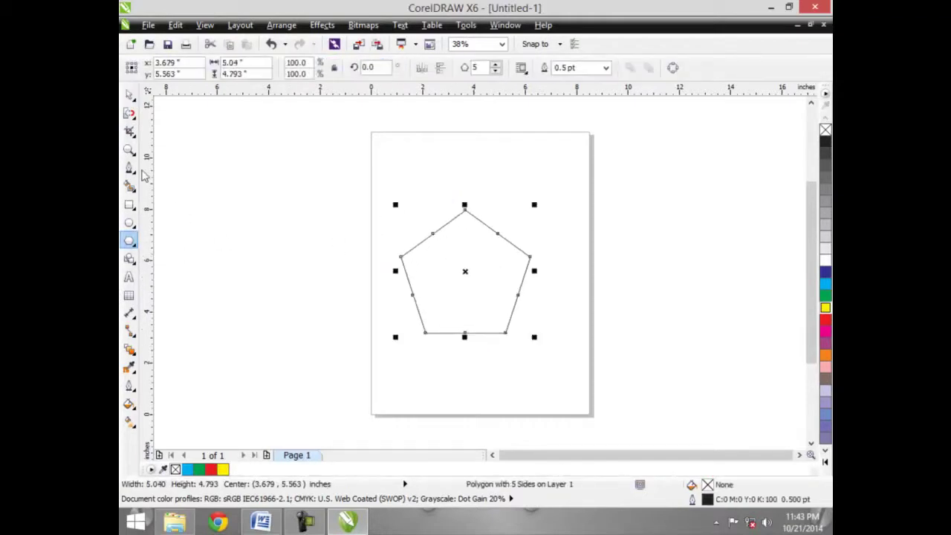
# - Crop the pentagon to its left part with a crop marquee about 2.75 by 5.33 inches
pyautogui.click(129, 130)
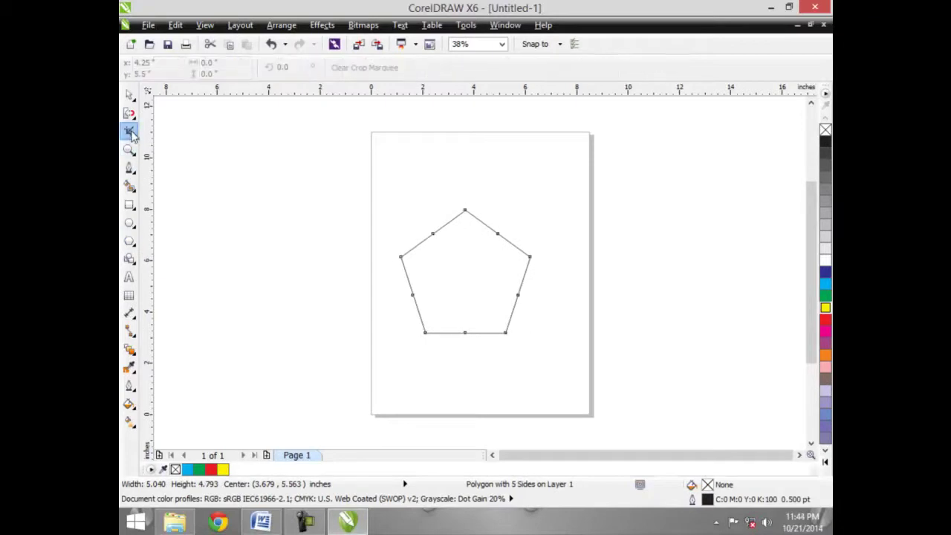
pyautogui.moveTo(384, 206); pyautogui.dragTo(456, 343)
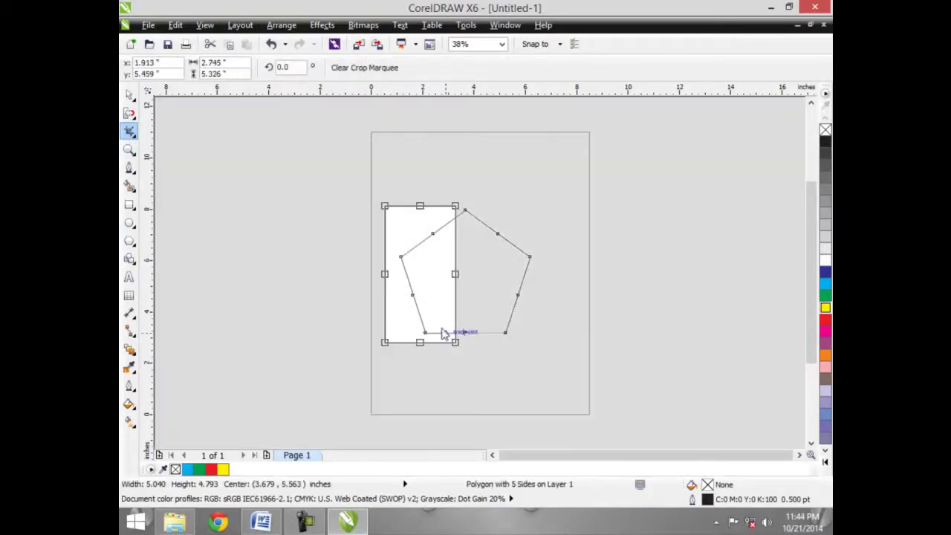
pyautogui.doubleClick(414, 267)
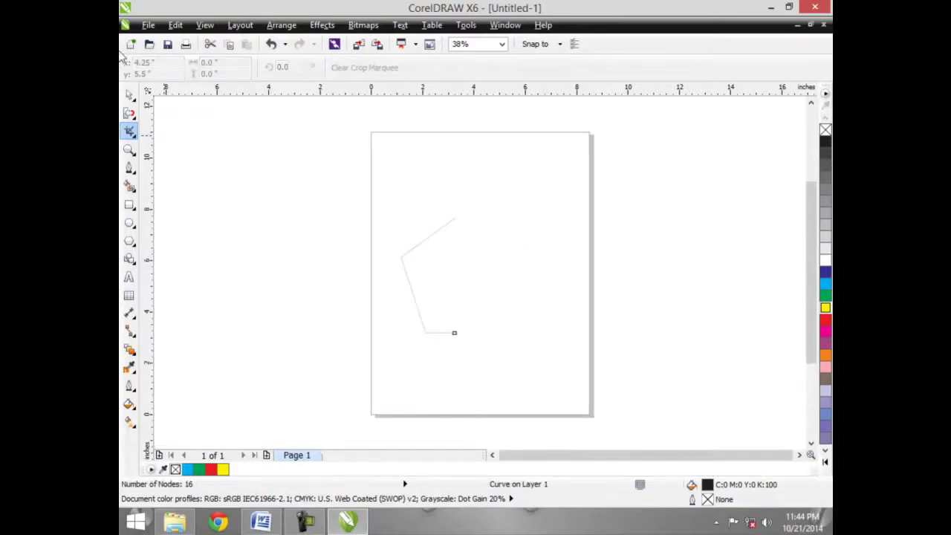
# - Select the cropped pentagon outline and delete it from the page
pyautogui.click(129, 95)
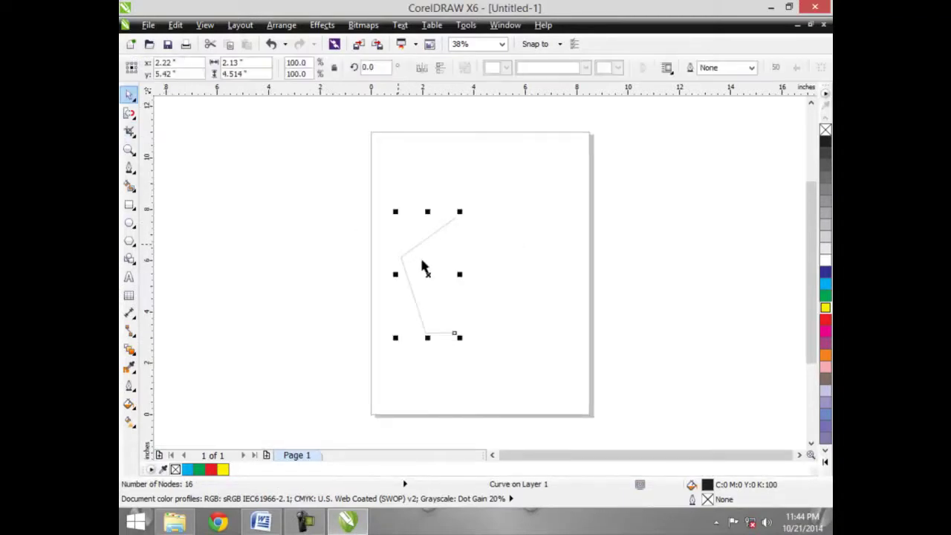
pyautogui.click(465, 231)
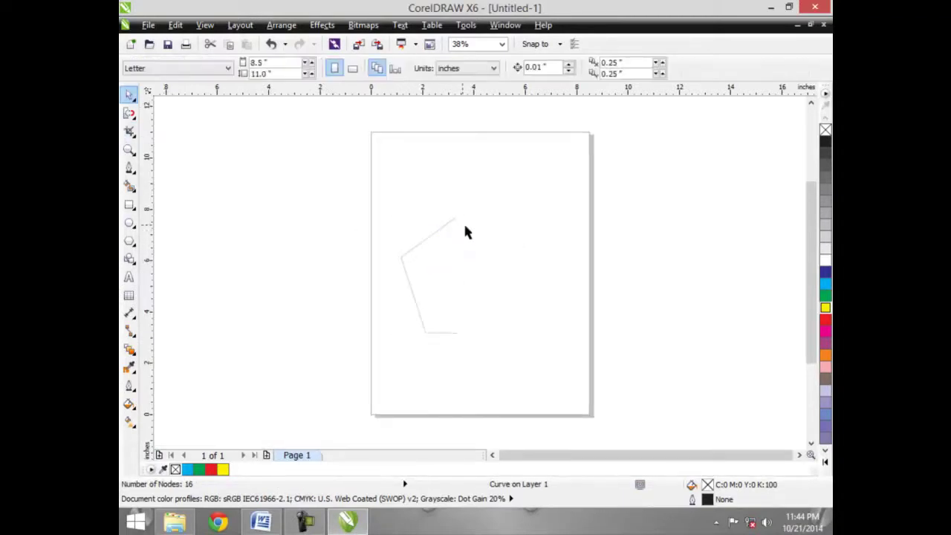
pyautogui.click(407, 291)
pyautogui.press('Delete')
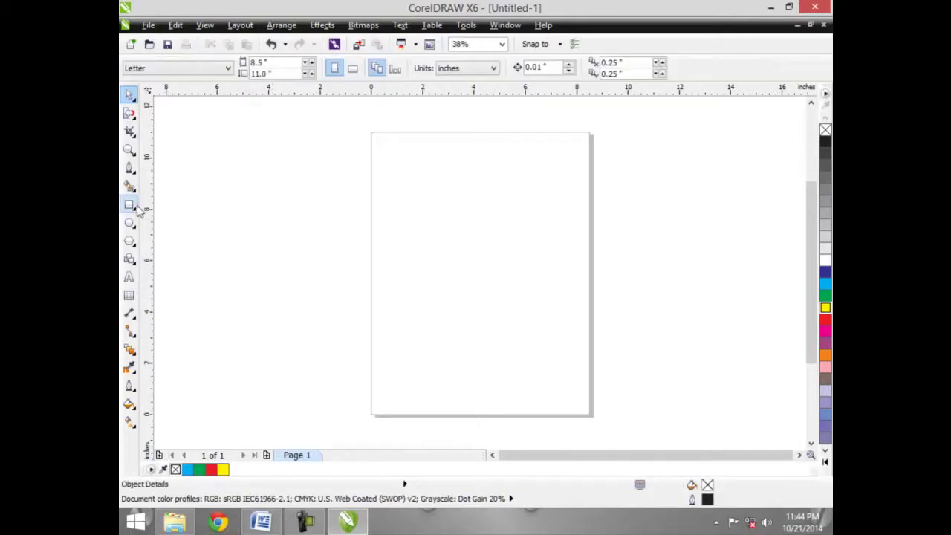
# - Draw a square on the page and rotate it about 45° into a diamond about 6.5 inches tall, leaving it deselected
pyautogui.click(128, 204)
pyautogui.moveTo(417, 236); pyautogui.dragTo(483, 355)
pyautogui.click(481, 296)
pyautogui.moveTo(541, 232); pyautogui.dragTo(542, 294)
pyautogui.click(129, 94)
pyautogui.click(183, 157)
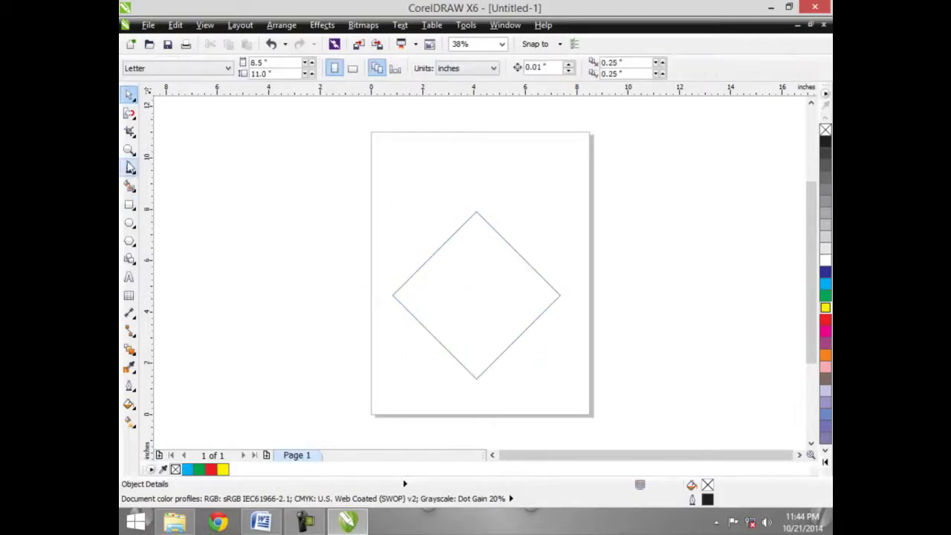
# - Place a crop marquee about 4.35 by 6.61 inches over the diamond's left half, shift it slightly right, and clear it
pyautogui.click(128, 132)
pyautogui.moveTo(365, 210); pyautogui.dragTo(476, 378)
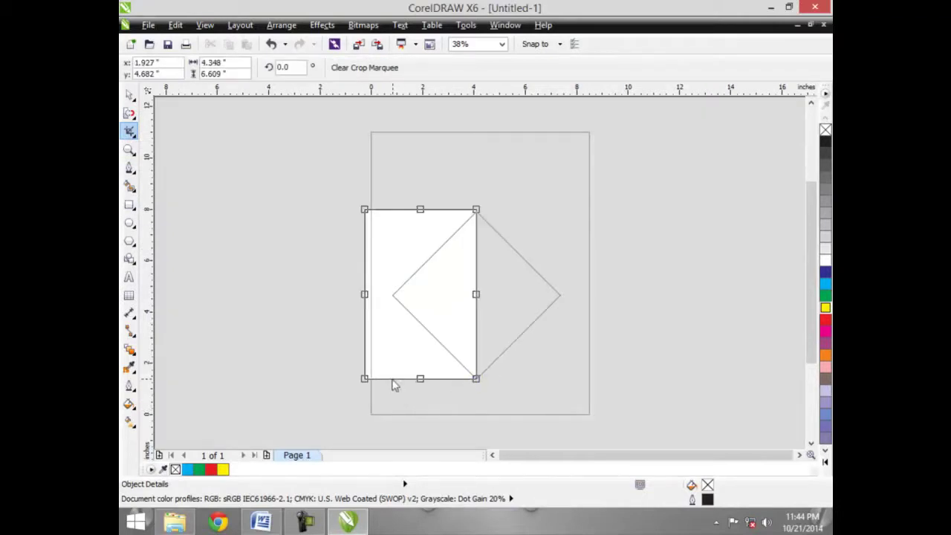
pyautogui.moveTo(399, 351)
pyautogui.mouseDown()
pyautogui.moveTo(367, 350)
pyautogui.moveTo(404, 350)
pyautogui.mouseUp()
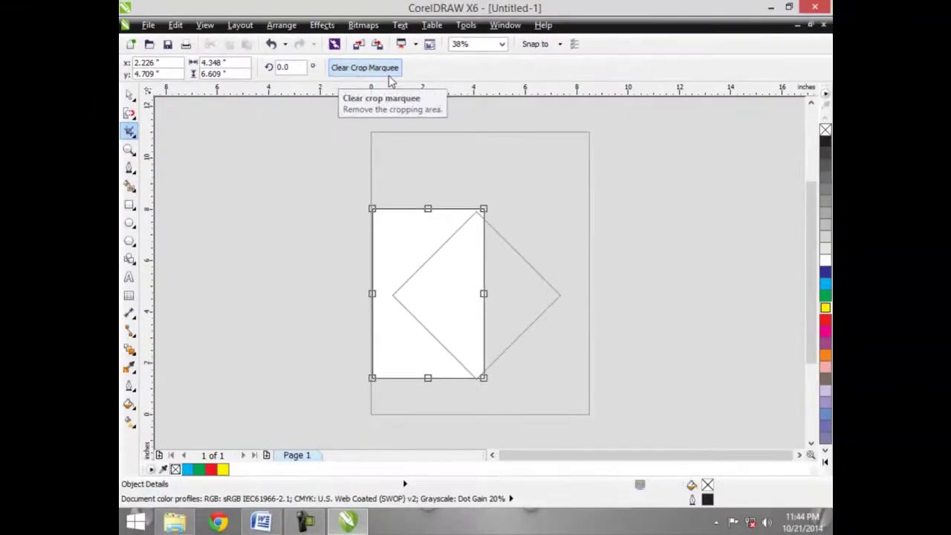
pyautogui.click(316, 159)
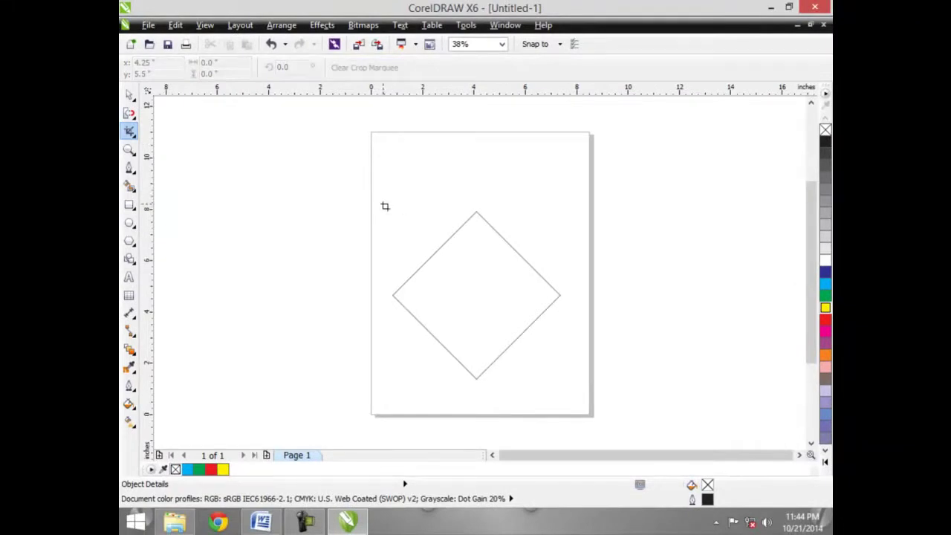
# - Draw a crop marquee about 5.25 by 8.21 inches, centre it across the diamond, and crop off the diamond's side corners
pyautogui.moveTo(371, 202); pyautogui.dragTo(505, 413)
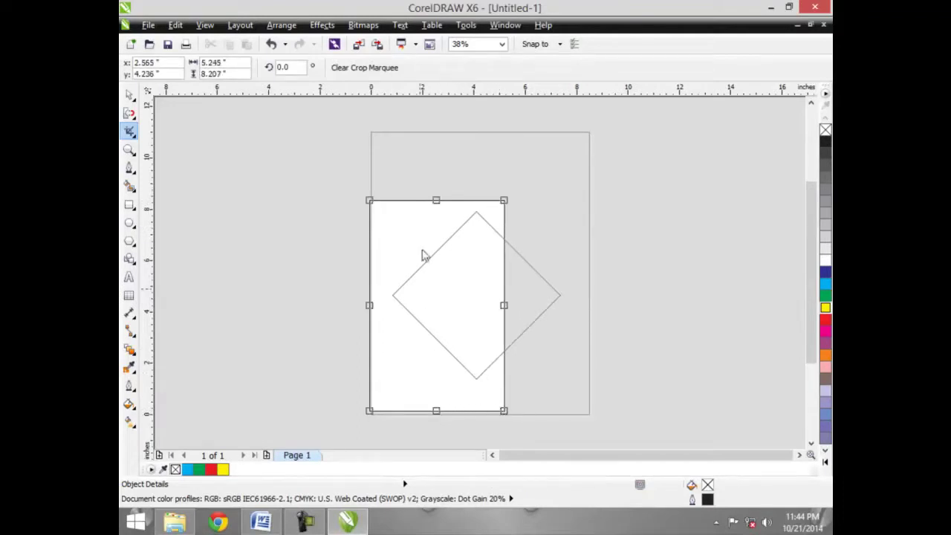
pyautogui.moveTo(394, 250); pyautogui.dragTo(210, 235)
pyautogui.moveTo(153, 210); pyautogui.dragTo(276, 251)
pyautogui.moveTo(405, 308); pyautogui.dragTo(488, 263)
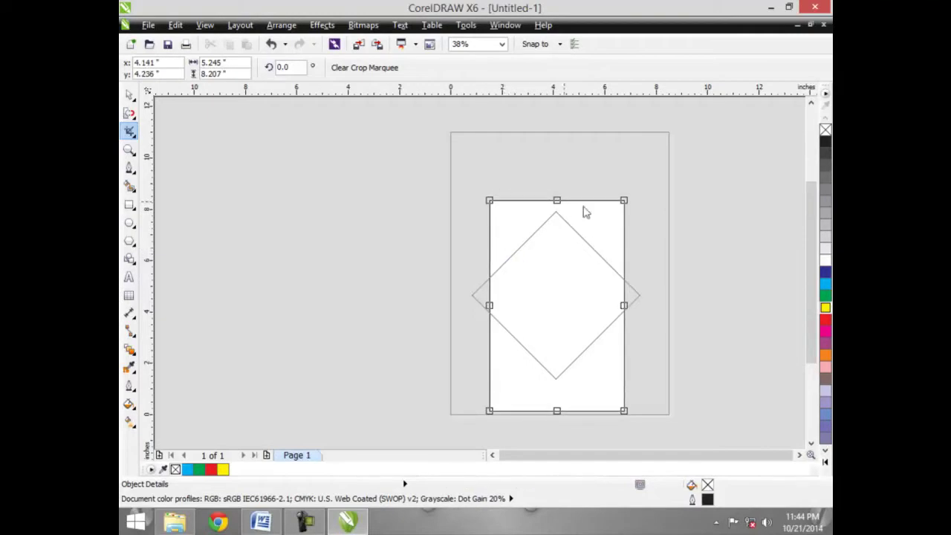
pyautogui.doubleClick(550, 325)
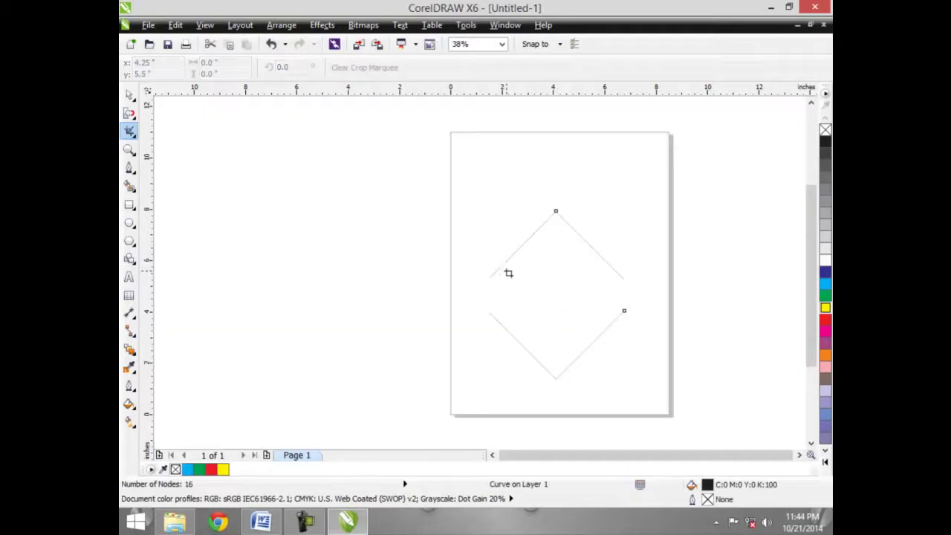
# - Move the cropped diamond over the page's left edge, and undo both the move and the crop
pyautogui.moveTo(503, 270); pyautogui.dragTo(507, 269)
pyautogui.click(130, 95)
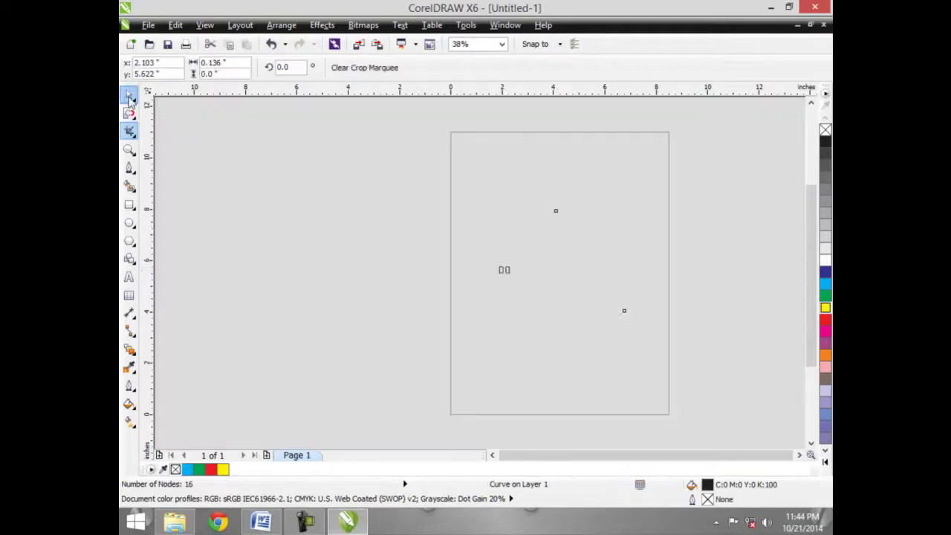
pyautogui.click(508, 263)
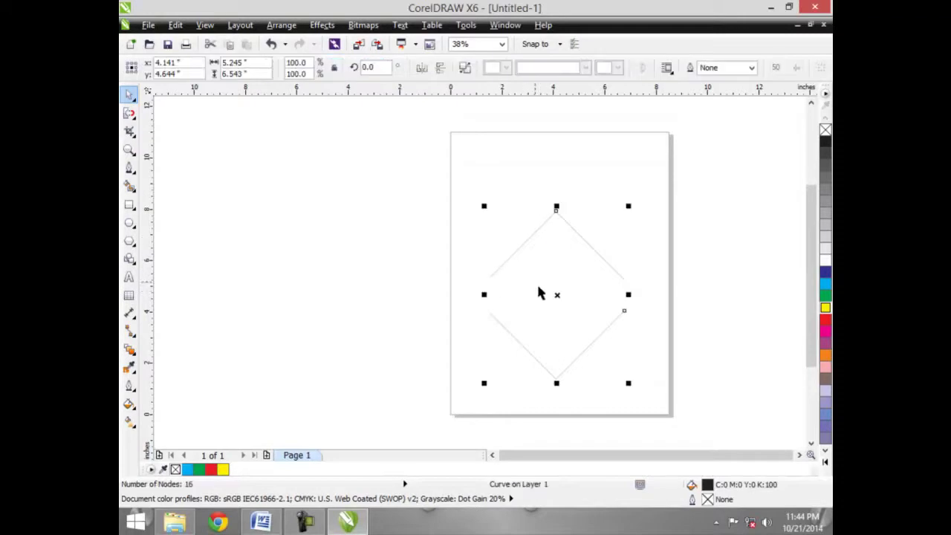
pyautogui.moveTo(554, 293); pyautogui.dragTo(494, 277)
pyautogui.click(404, 285)
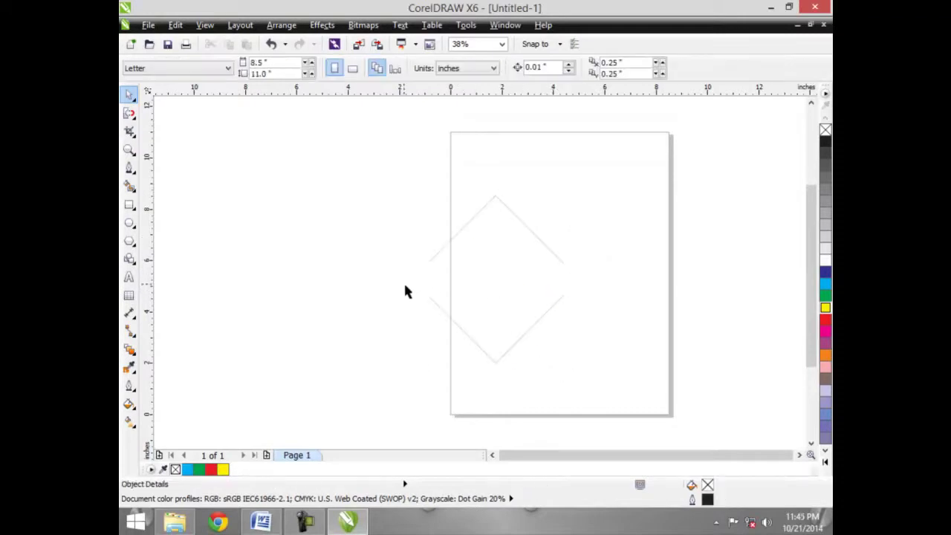
pyautogui.hotkey('ctrl', 'z')
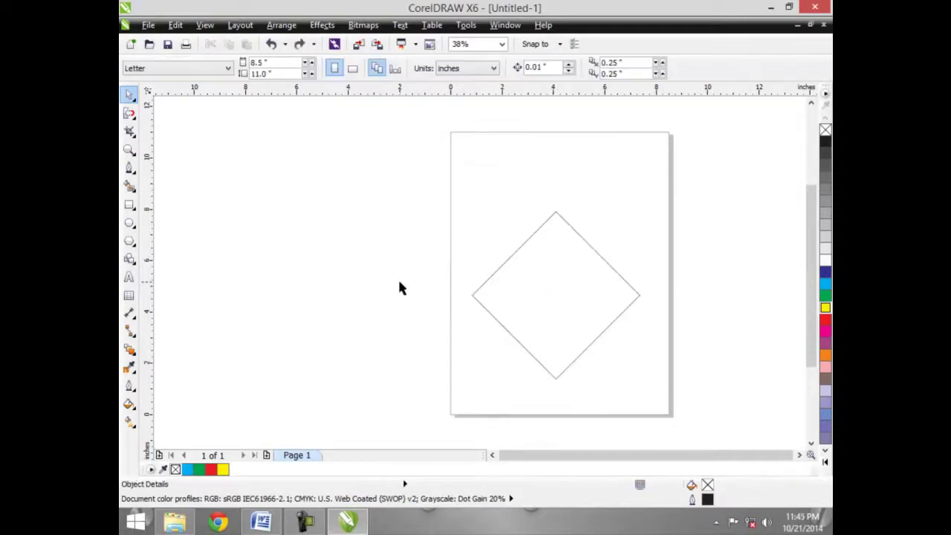
# - Widen the leftover flat crop marquee to about 3.75 inches across the diamond, and clear it
pyautogui.click(130, 132)
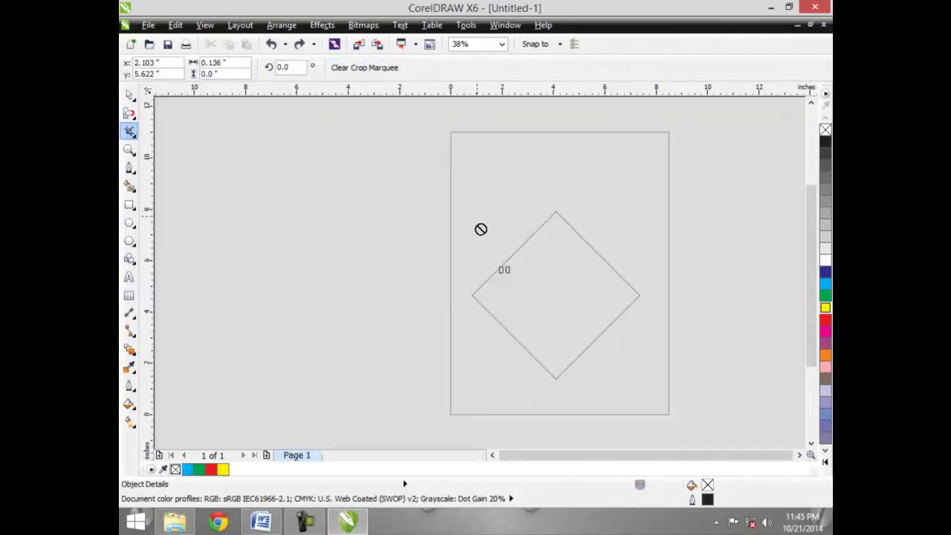
pyautogui.moveTo(504, 269); pyautogui.dragTo(596, 269)
pyautogui.moveTo(599, 197); pyautogui.dragTo(601, 196)
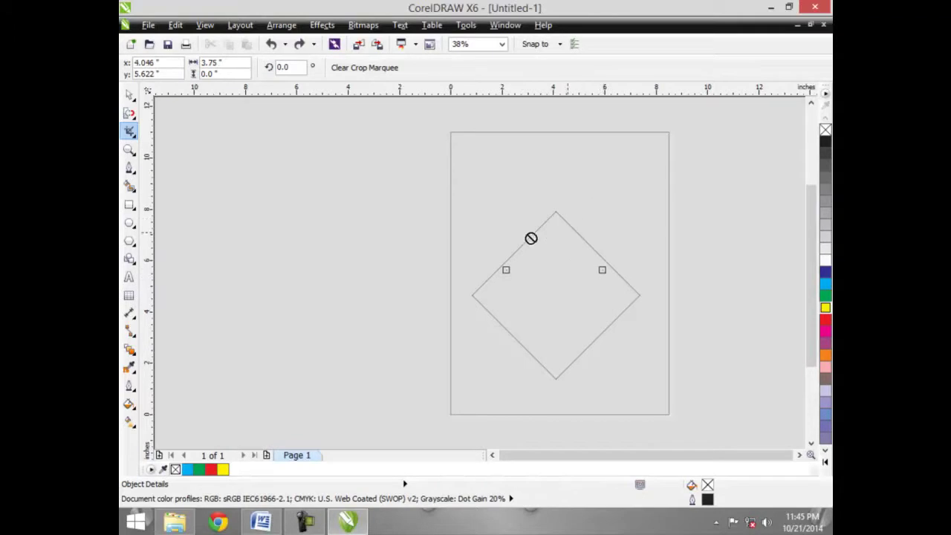
pyautogui.click(370, 71)
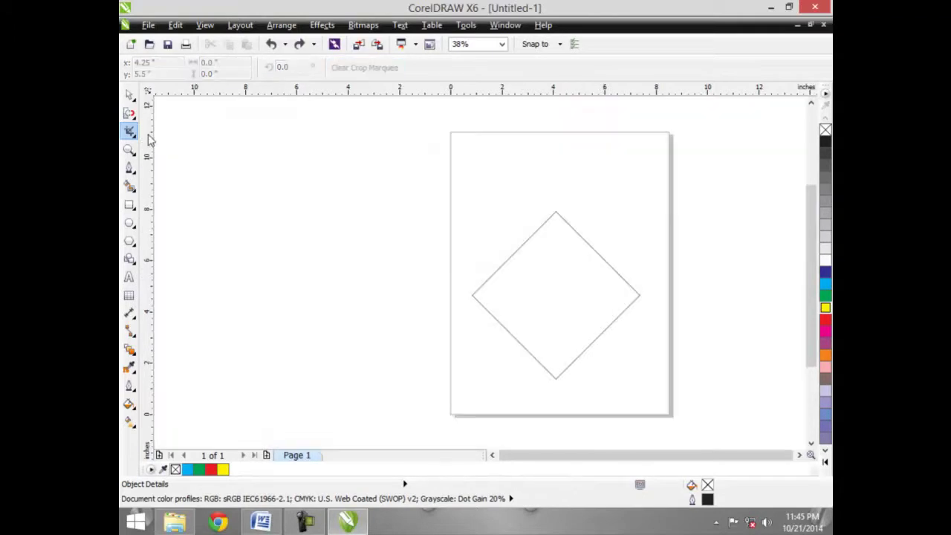
# - Draw a crop marquee about 4.59 by 6.66 inches over the diamond, resize it, crop to the left corner, and deselect the result
pyautogui.moveTo(451, 237); pyautogui.dragTo(568, 407)
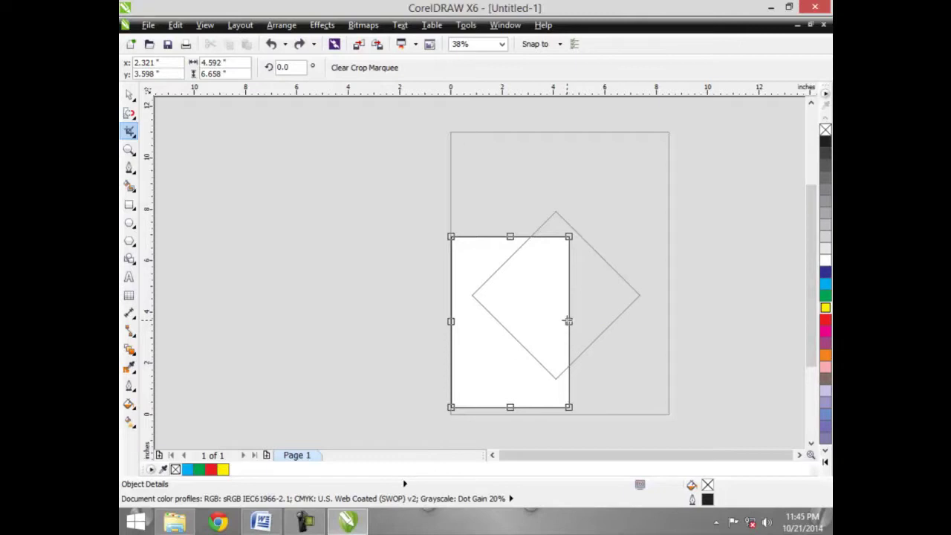
pyautogui.moveTo(568, 320); pyautogui.dragTo(624, 321)
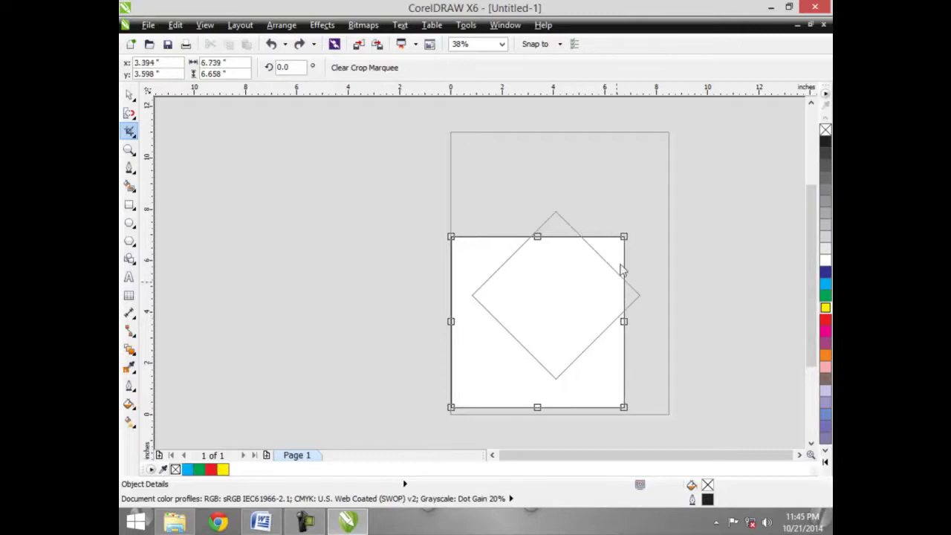
pyautogui.moveTo(624, 237); pyautogui.dragTo(492, 258)
pyautogui.doubleClick(487, 266)
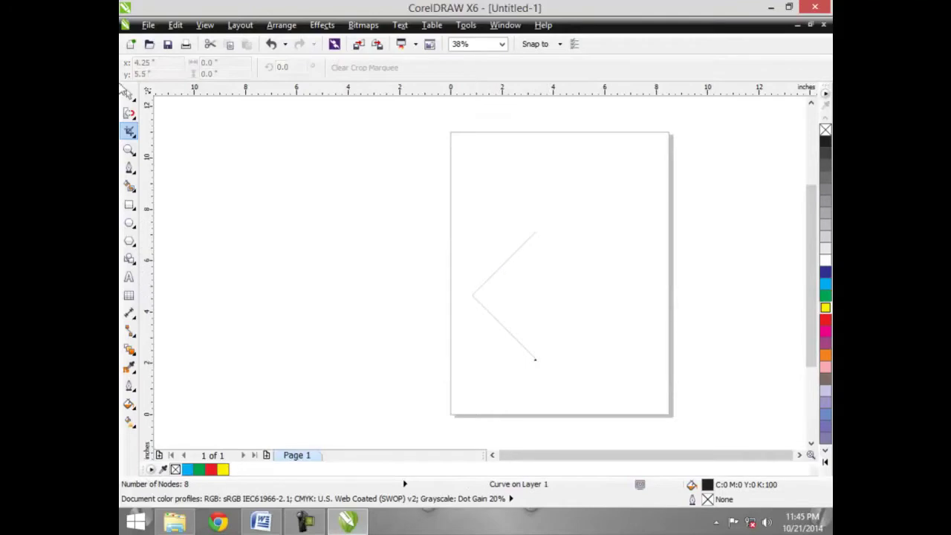
pyautogui.click(129, 94)
pyautogui.click(494, 285)
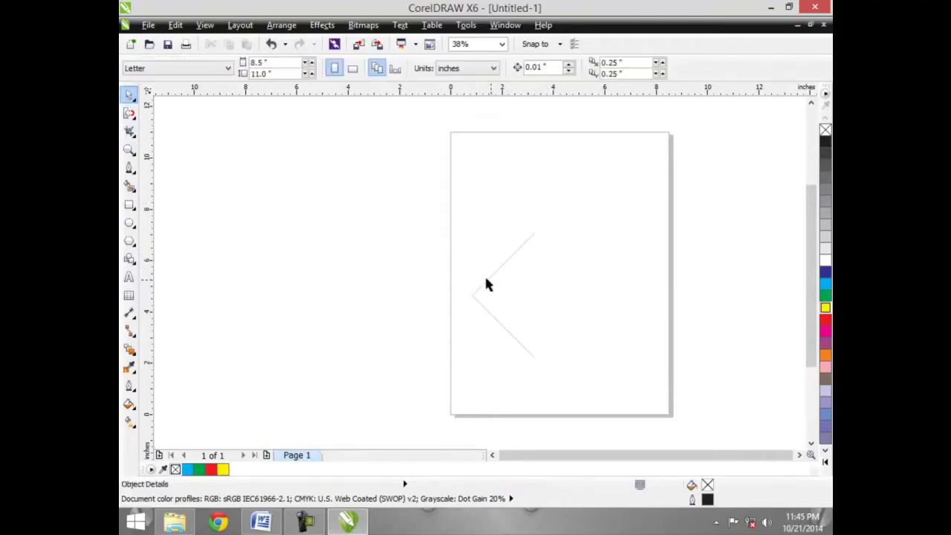
pyautogui.click(135, 137)
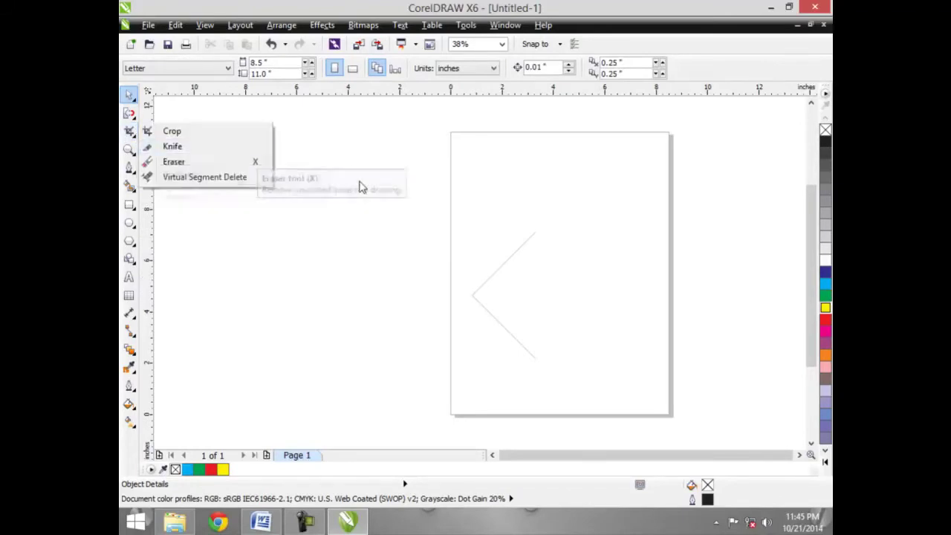
pyautogui.click(359, 188)
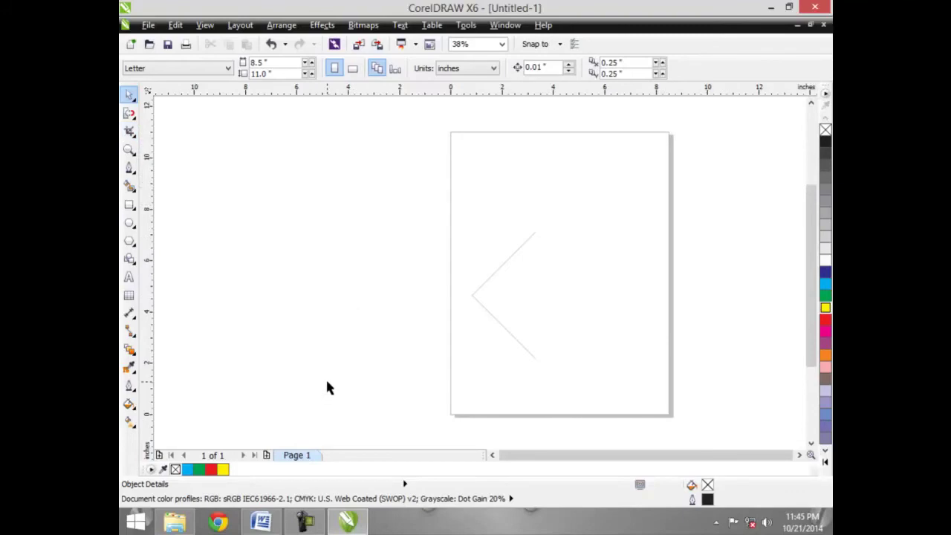